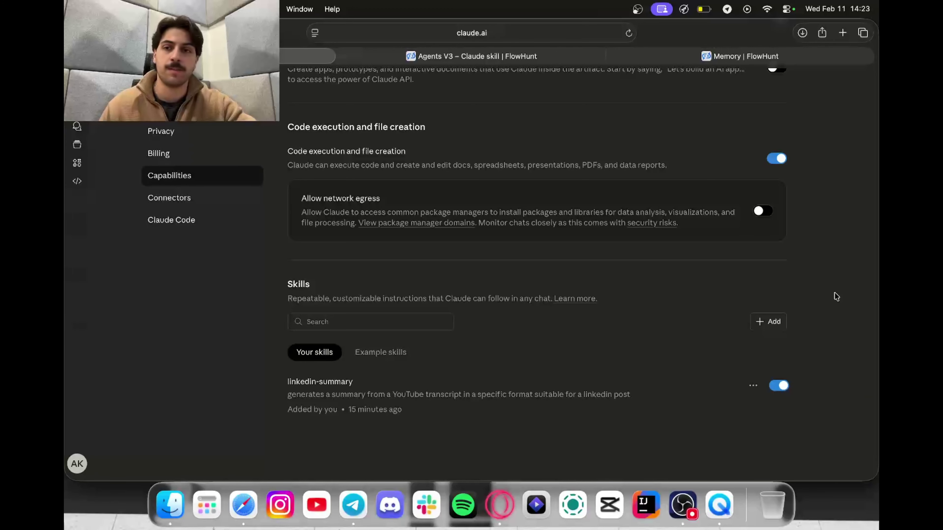
Open the linkedin-summary skill in Claude's capabilities settings and copy its full instructions.
scroll(608, 294, up, 5)
scroll(608, 296, down, 1)
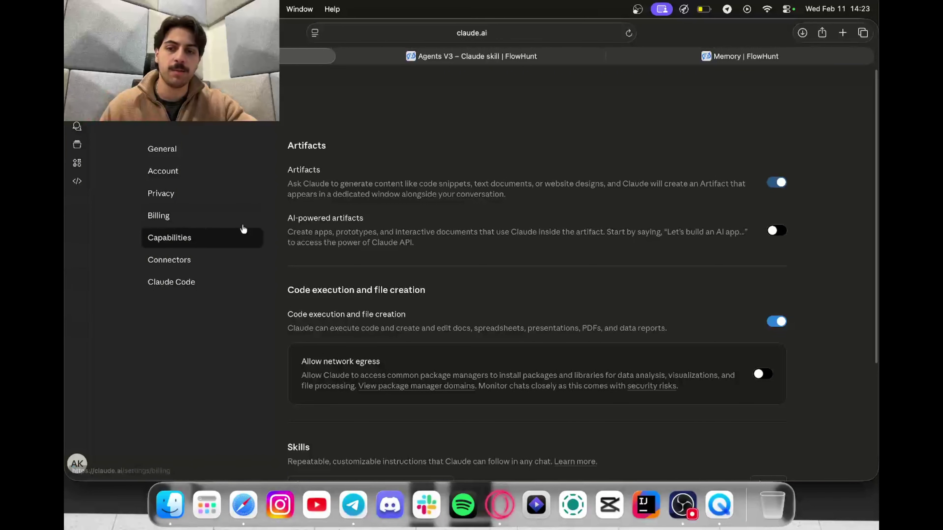
scroll(331, 263, down, 5)
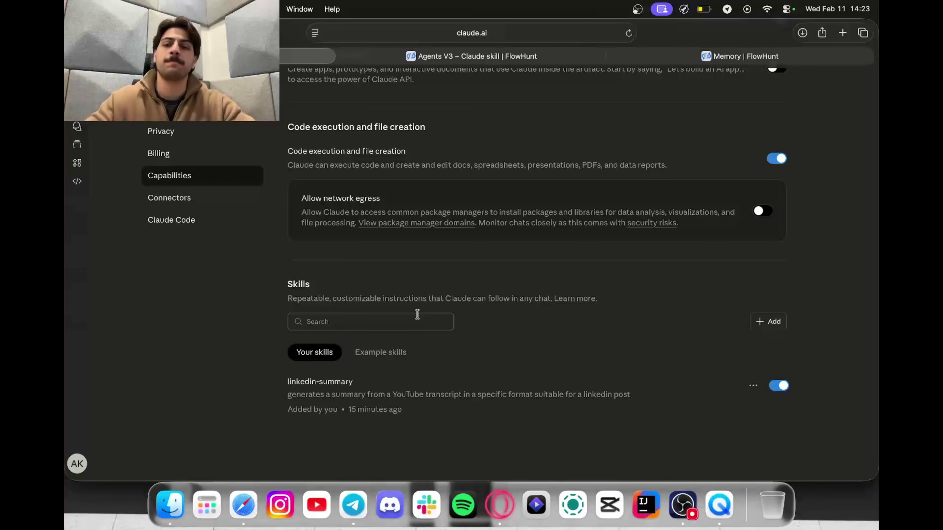
click(386, 396)
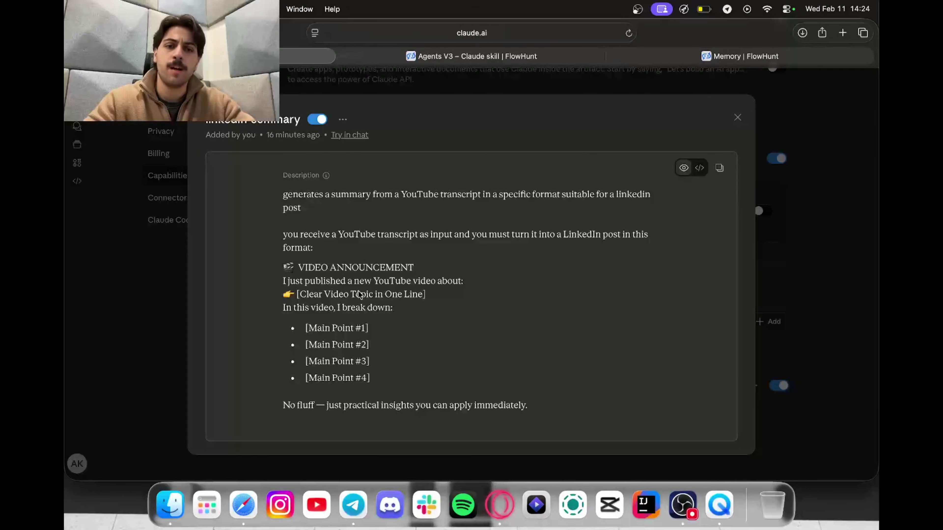
click(721, 169)
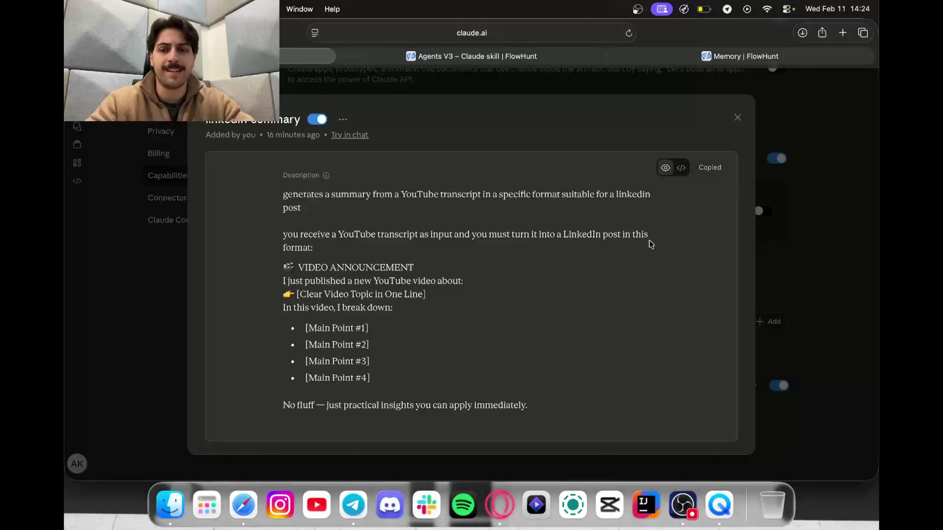
Switch to FlowHunt's Memory section and create a memory category named "linkedin-skill".
click(657, 55)
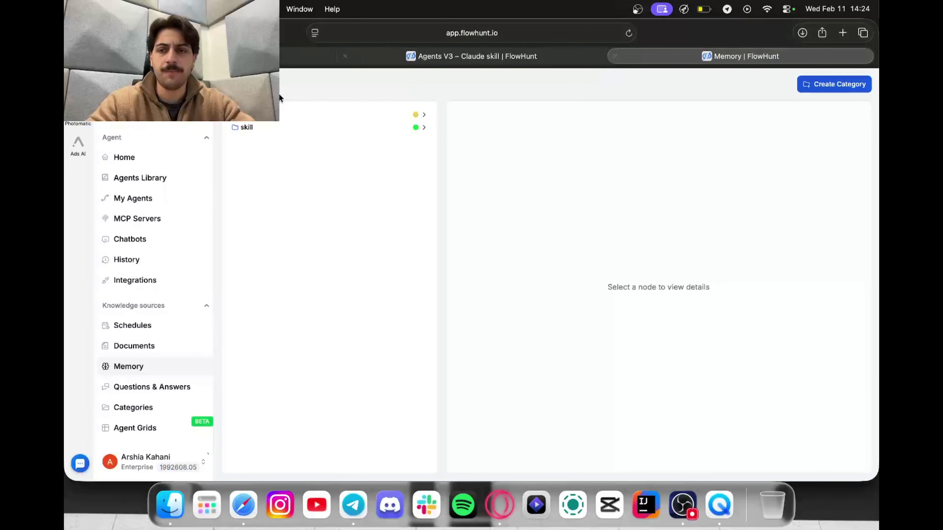
click(133, 156)
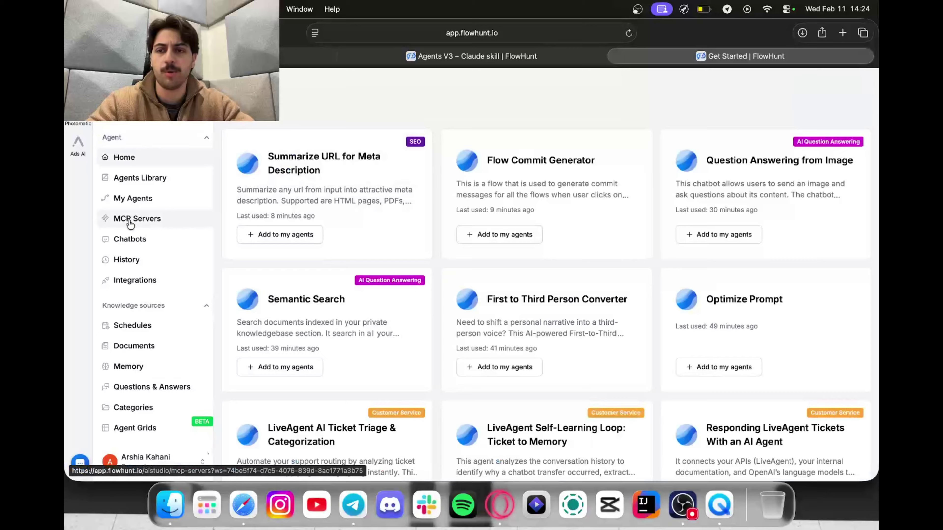
click(129, 366)
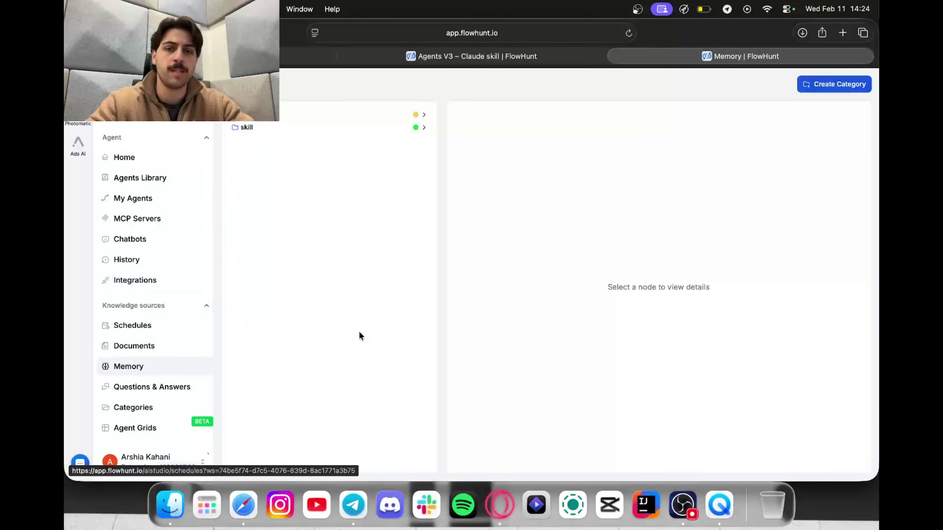
click(811, 84)
text(lin)
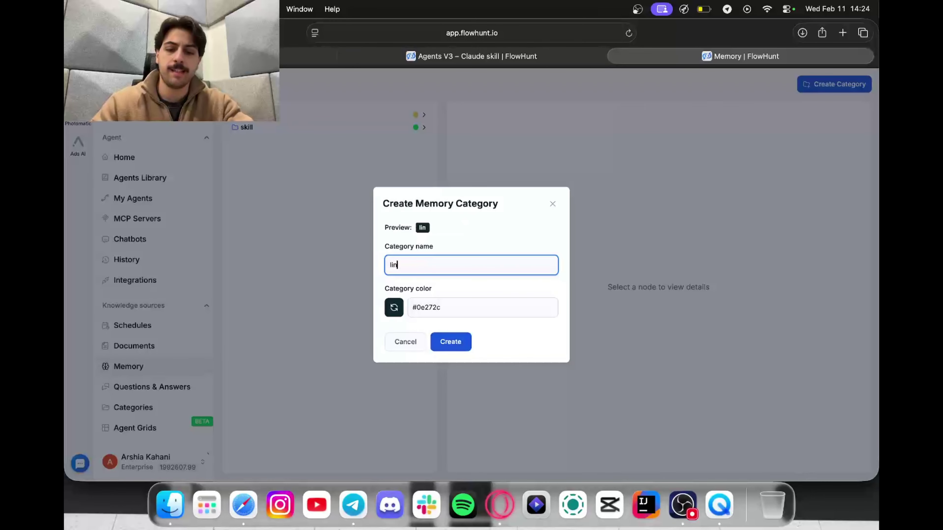
text(ked)
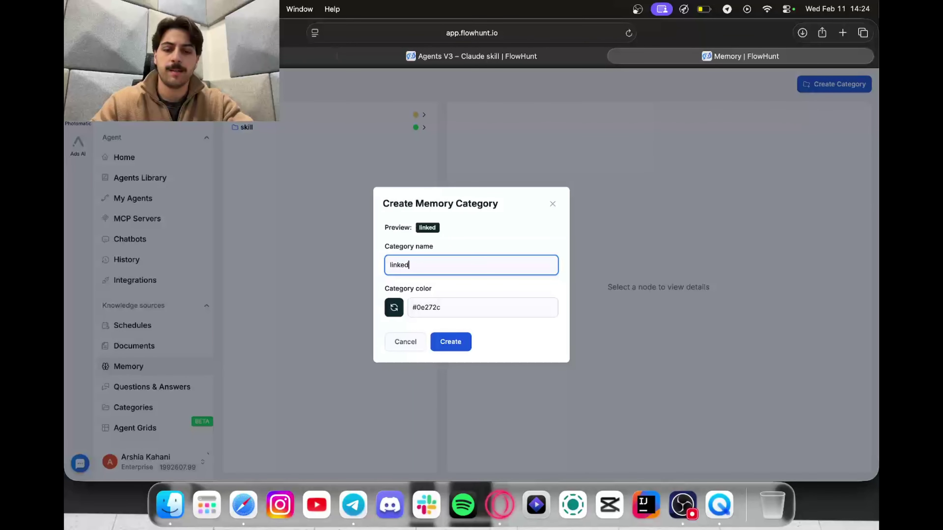
text(in)
text(-skill)
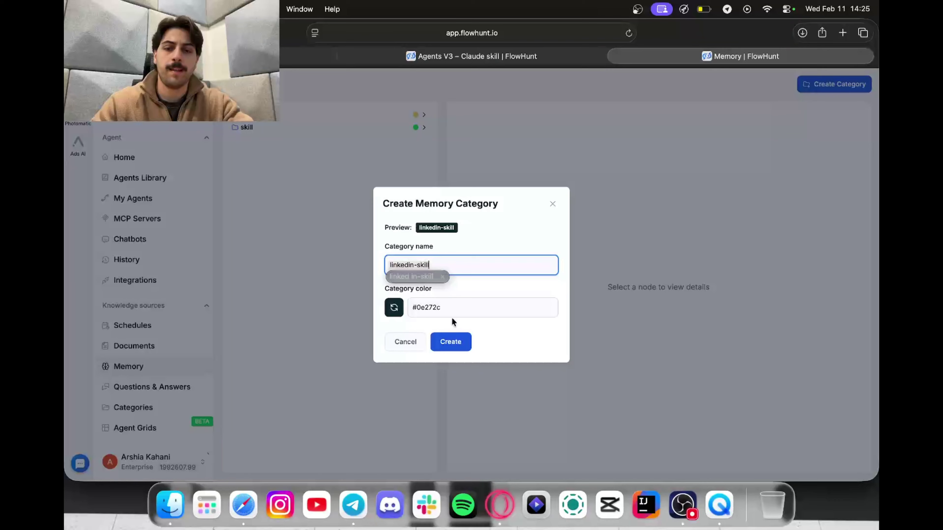
click(452, 342)
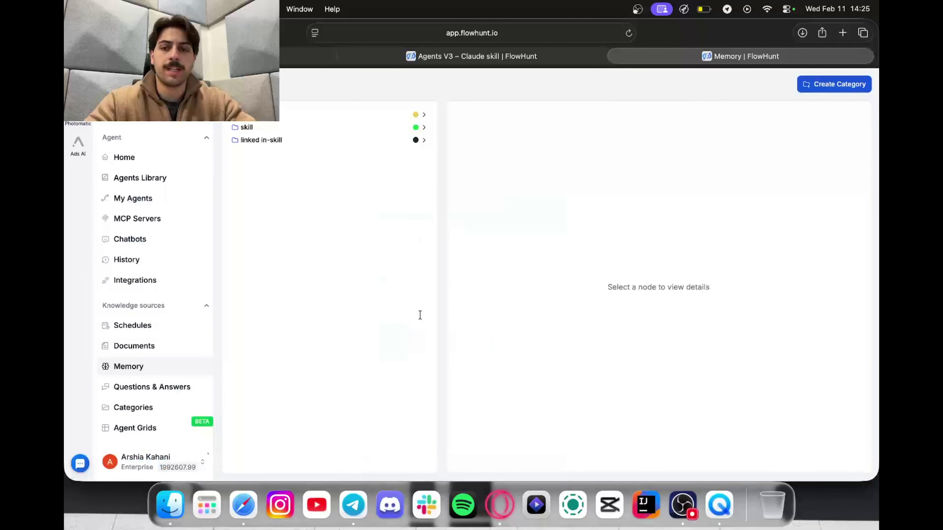
Add a parent node titled "linkedin skill" to the new category, with the copied skill instructions as its content.
click(334, 142)
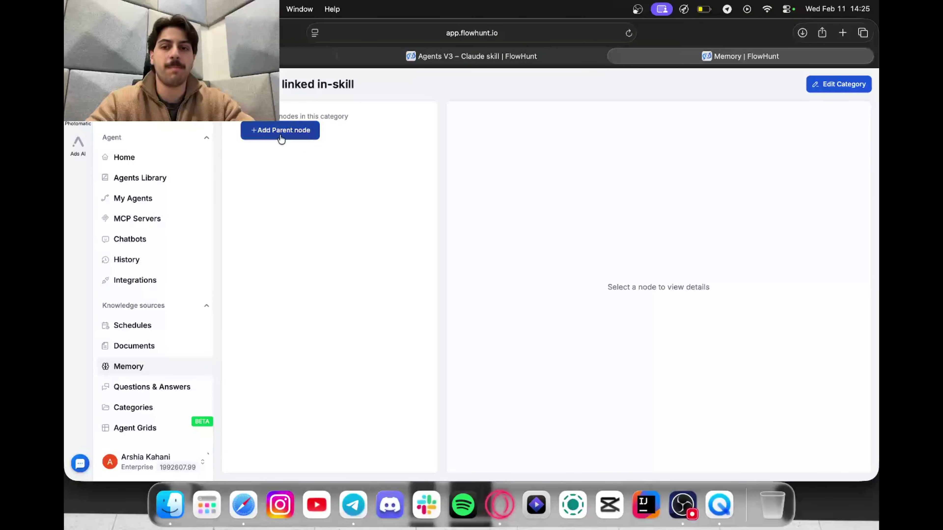
click(279, 133)
click(382, 269)
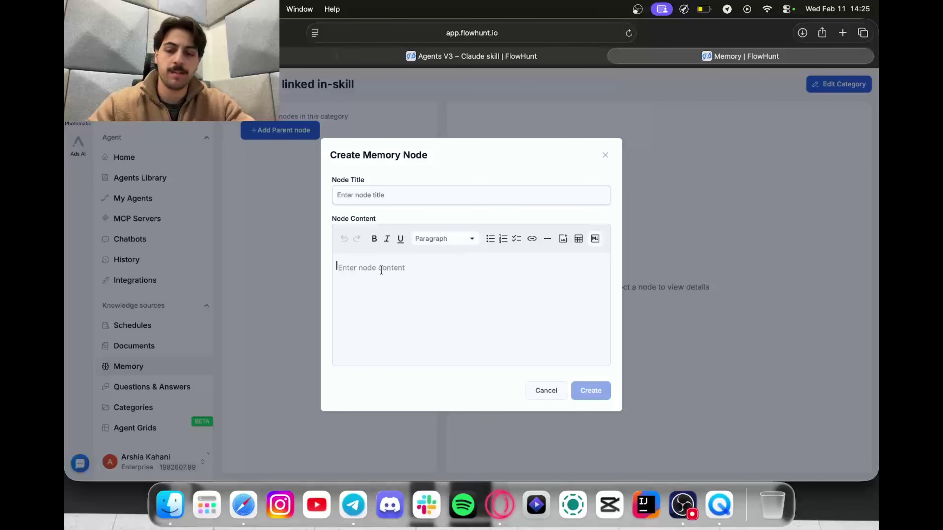
text(🎬 VIDEO ANNOUNCEMENT I just published a new YouTube video about: 👉 [Clear Video Topic in One Line] In this video, I break down:  • [Main Point #1] • [Main Point #2] • [Main Point #3] • [Main Point #4]  No fluff — just practical insights you can apply immediately.)
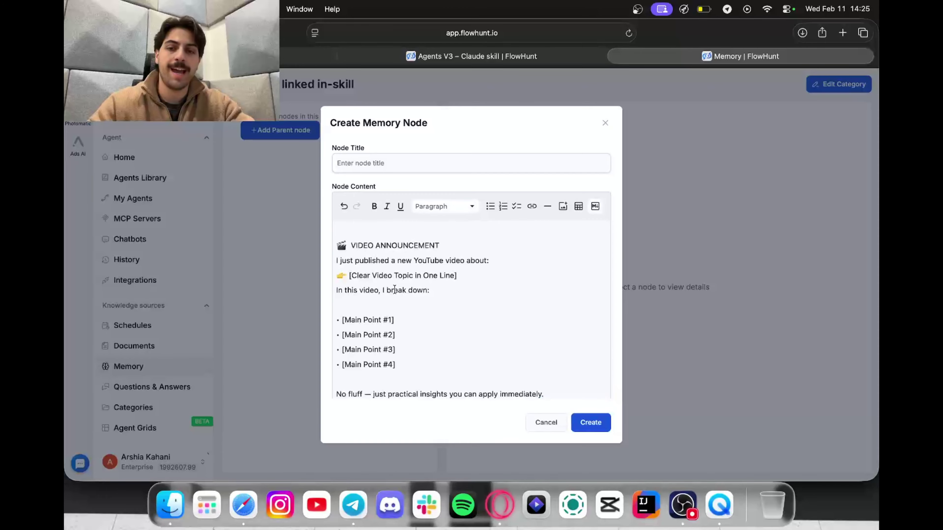
click(451, 163)
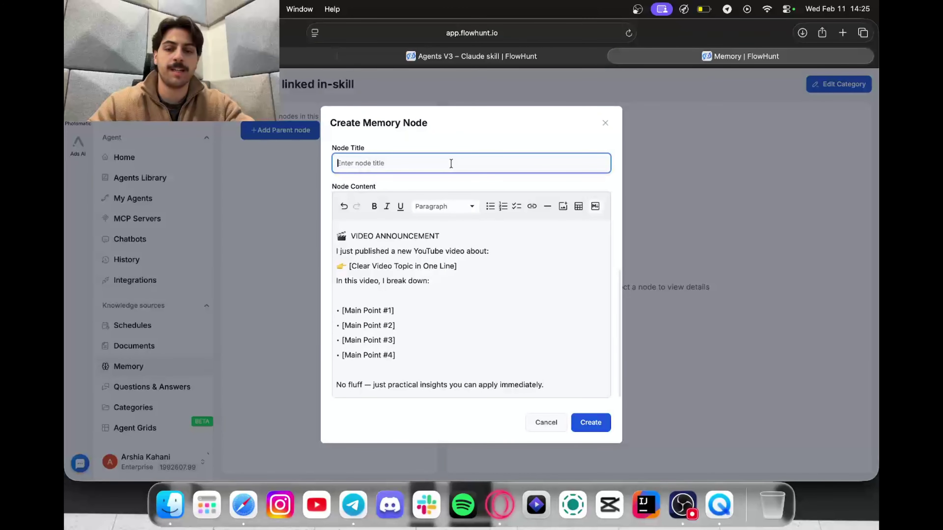
text(l)
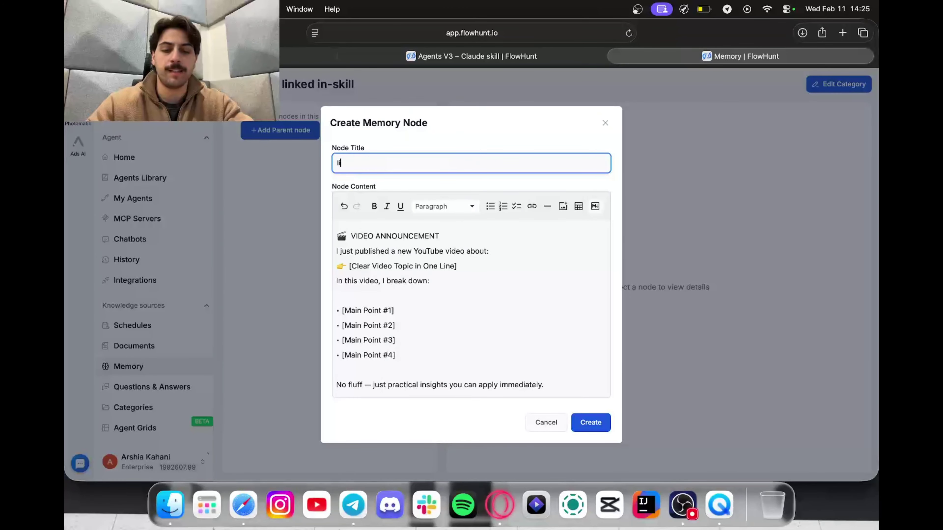
text(inkedin skill)
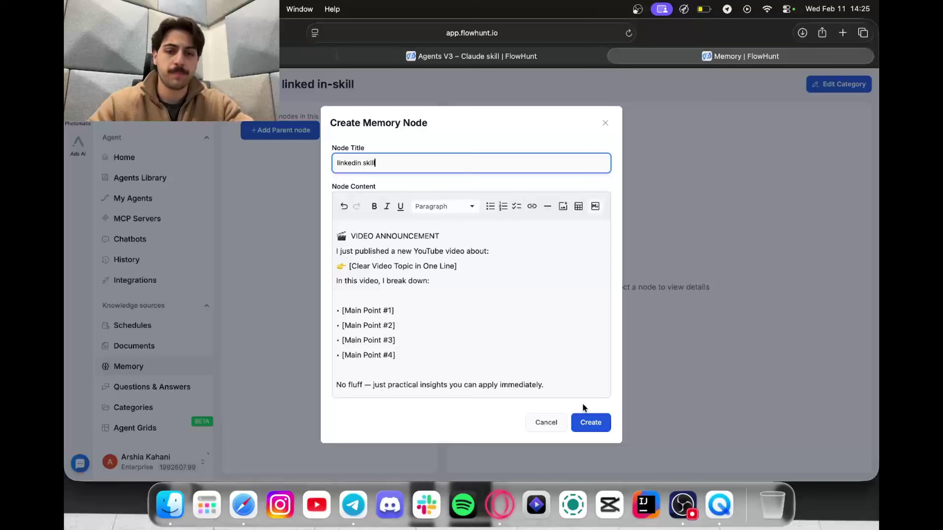
click(589, 422)
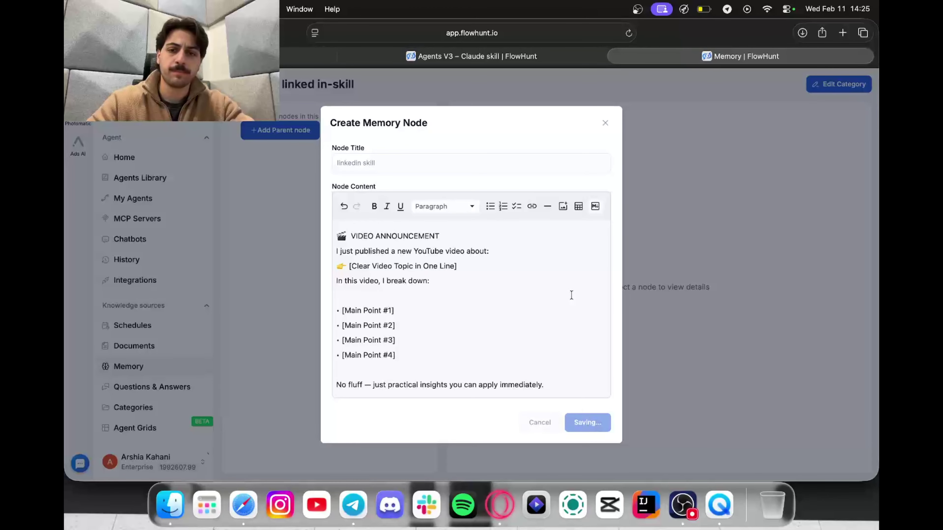
Go to the Claude skill flow, leave its chat run, and examine the AI Agent's model, tools and system message.
click(509, 56)
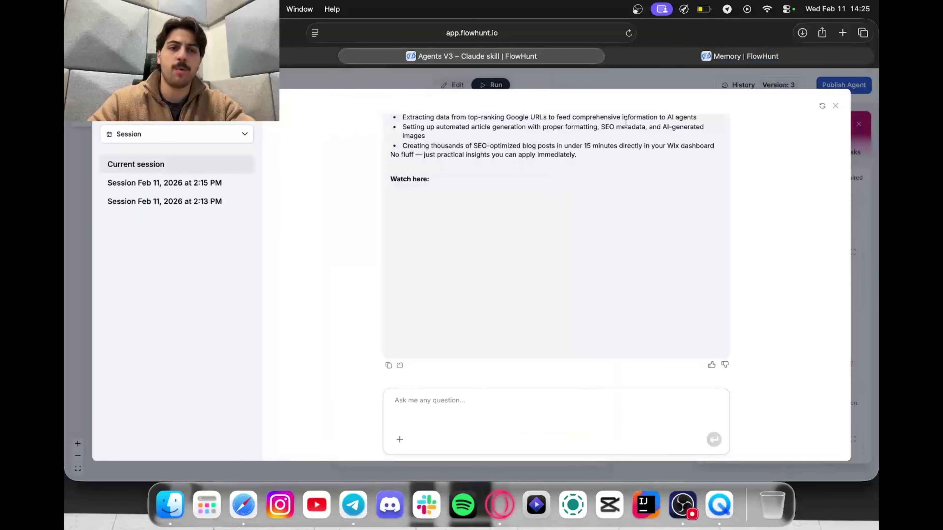
click(834, 105)
click(655, 205)
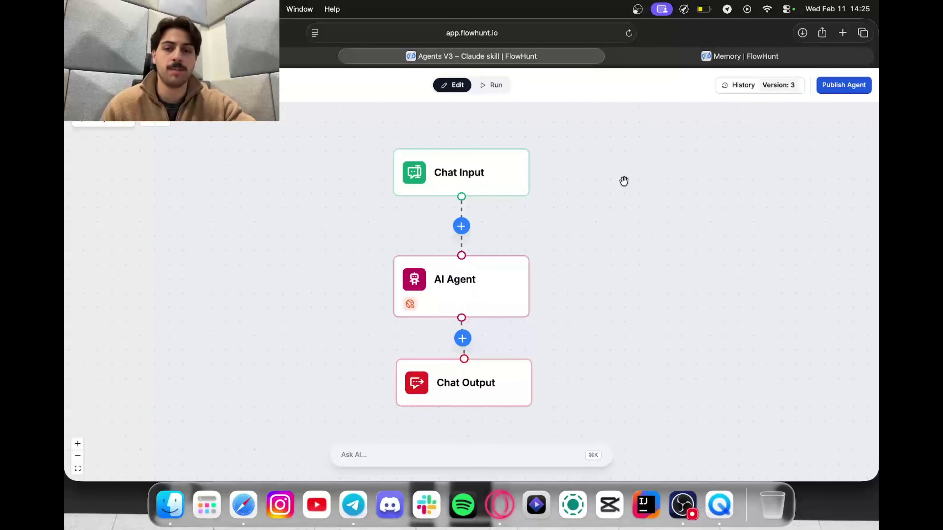
click(476, 278)
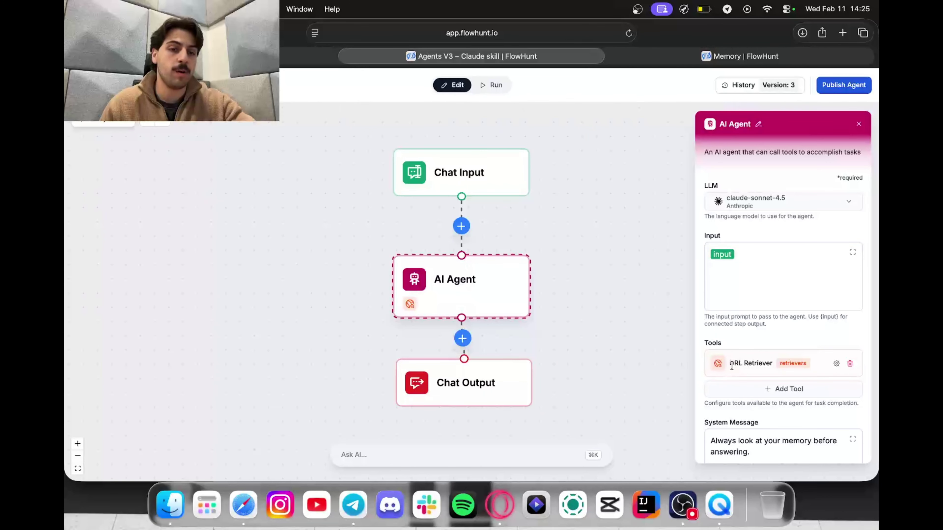
drag(733, 365, 789, 365)
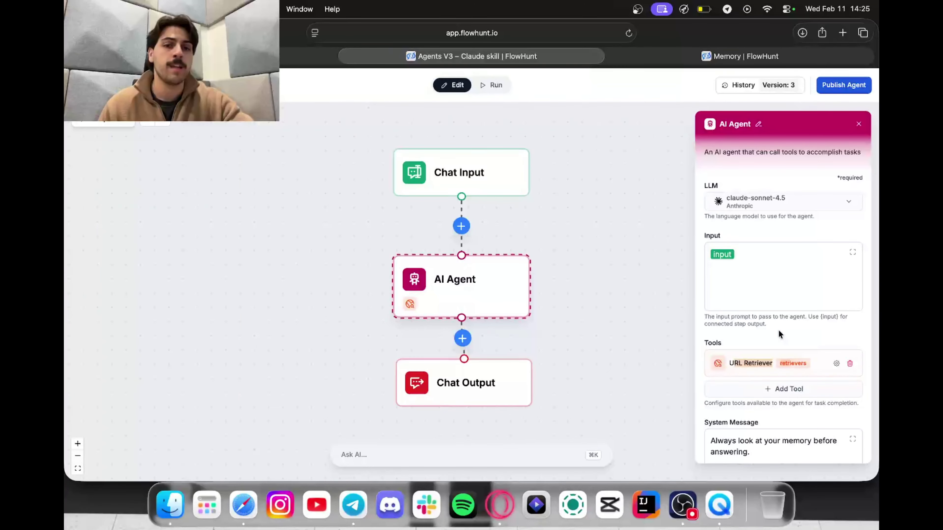
scroll(778, 329, down, 3)
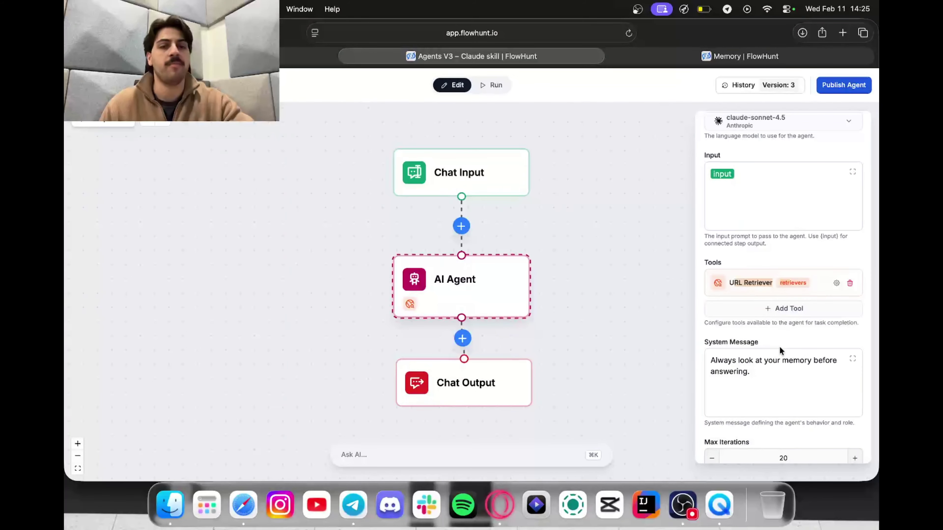
Reopen the flow's chat run and examine the video transcript returned by the first URLContentRetriever call.
click(495, 96)
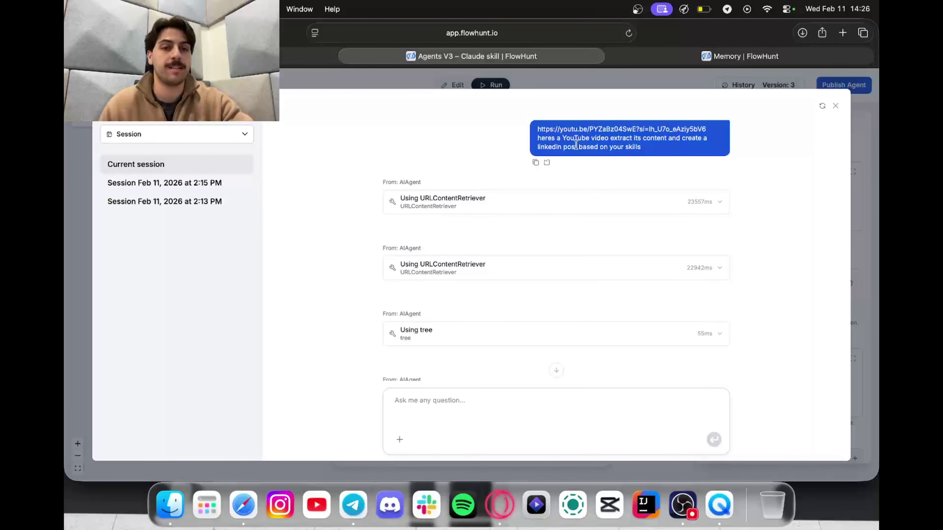
click(537, 210)
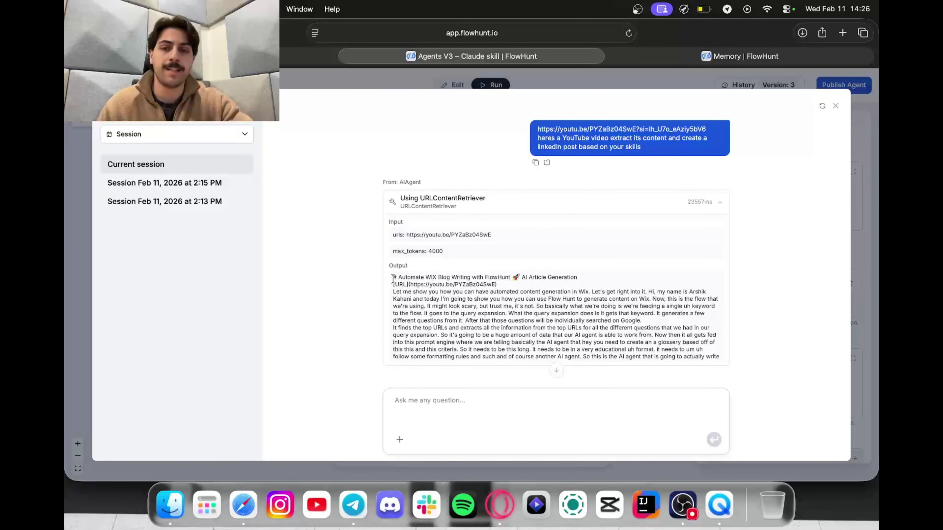
drag(392, 277, 554, 351)
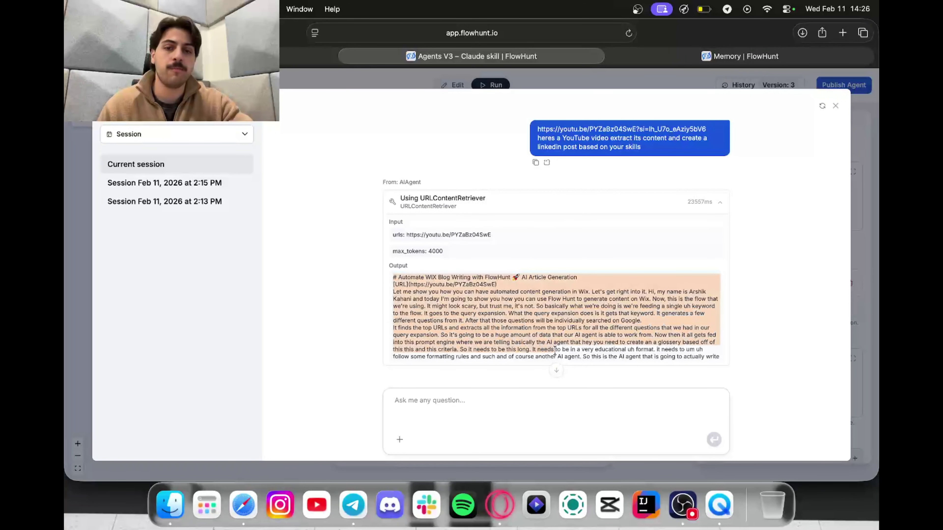
click(568, 205)
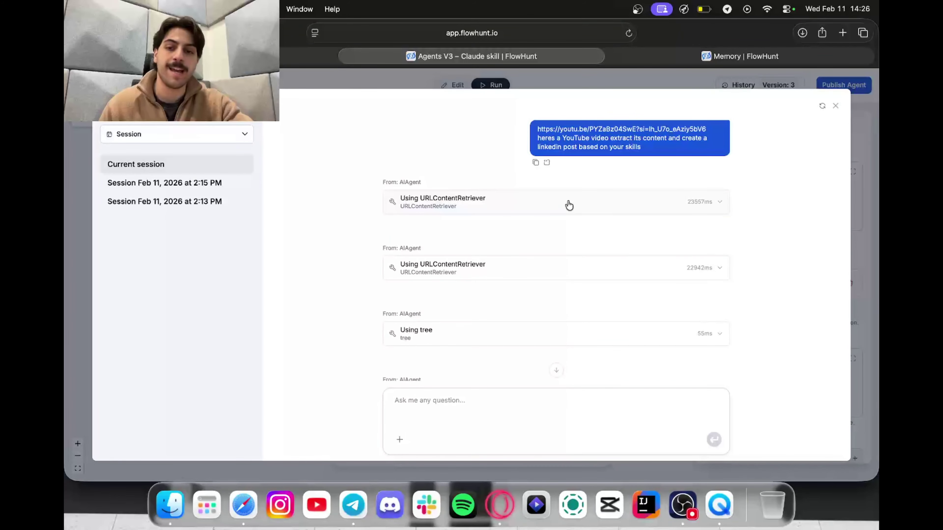
Examine the inputs and outputs of the two tree calls that list the agent's memory.
scroll(568, 205, down, 2)
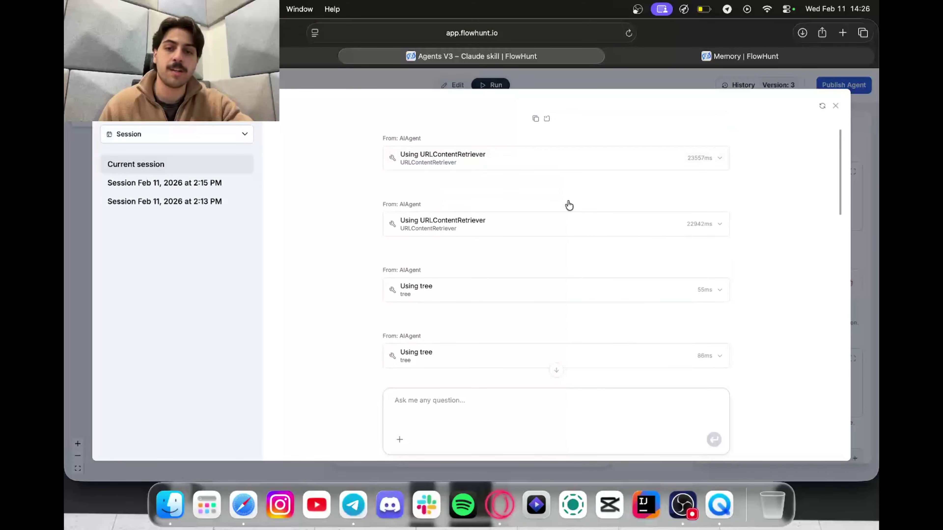
click(427, 301)
scroll(442, 303, down, 4)
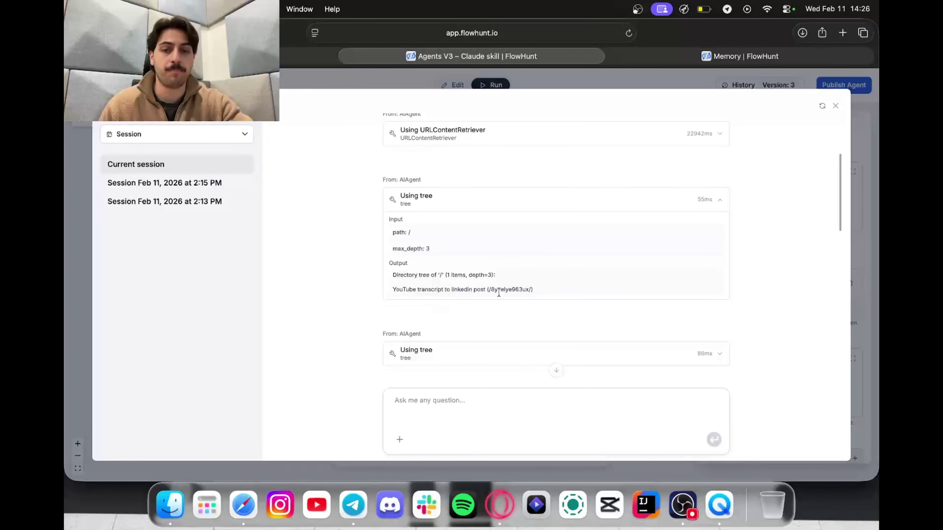
click(503, 203)
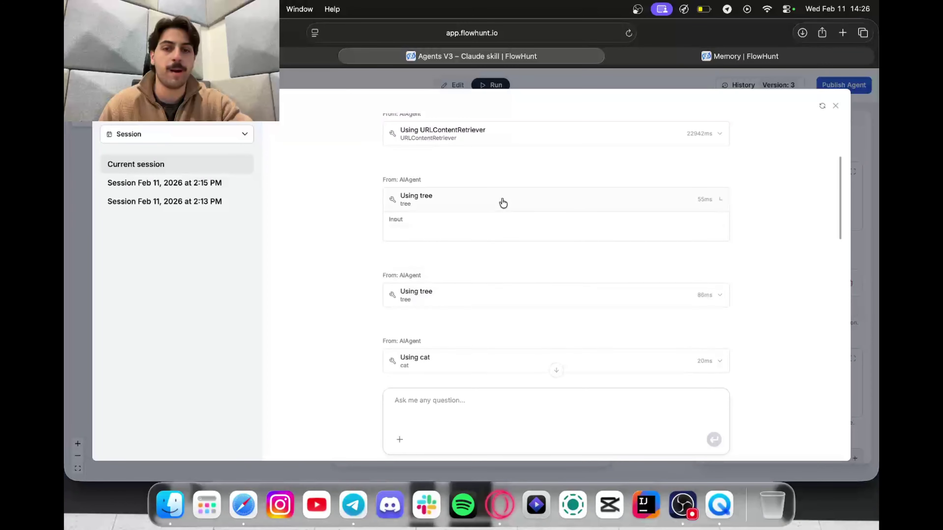
click(483, 273)
scroll(539, 324, down, 4)
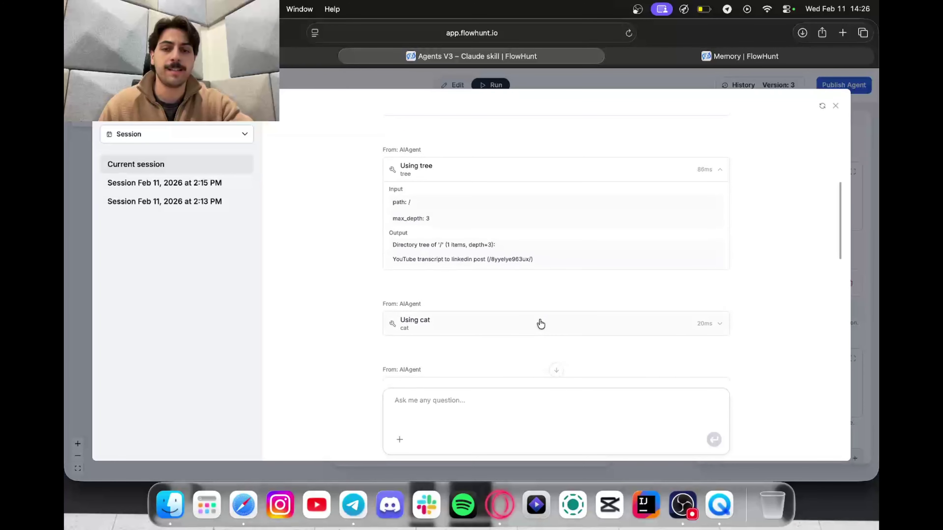
Examine the skill instructions read by the cat call and the LinkedIn post the agent generated from them.
click(540, 324)
scroll(540, 324, down, 4)
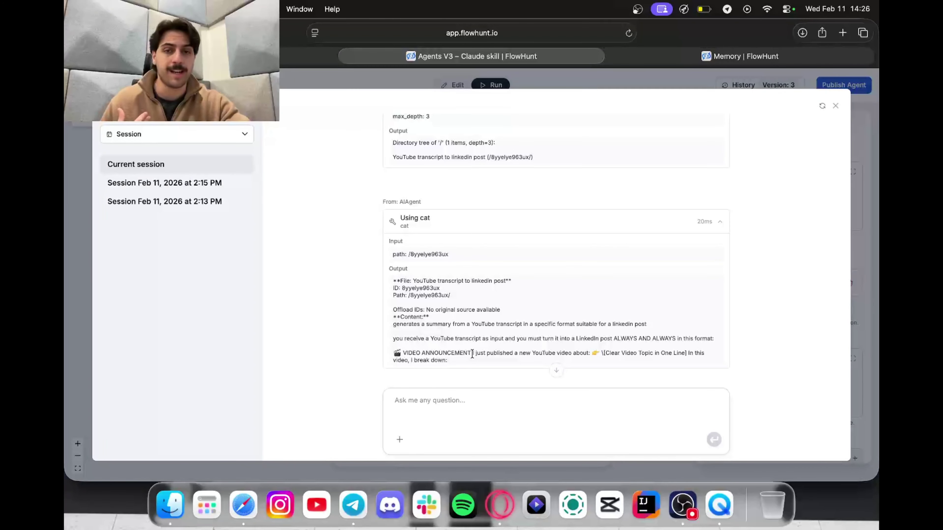
scroll(473, 354, down, 3)
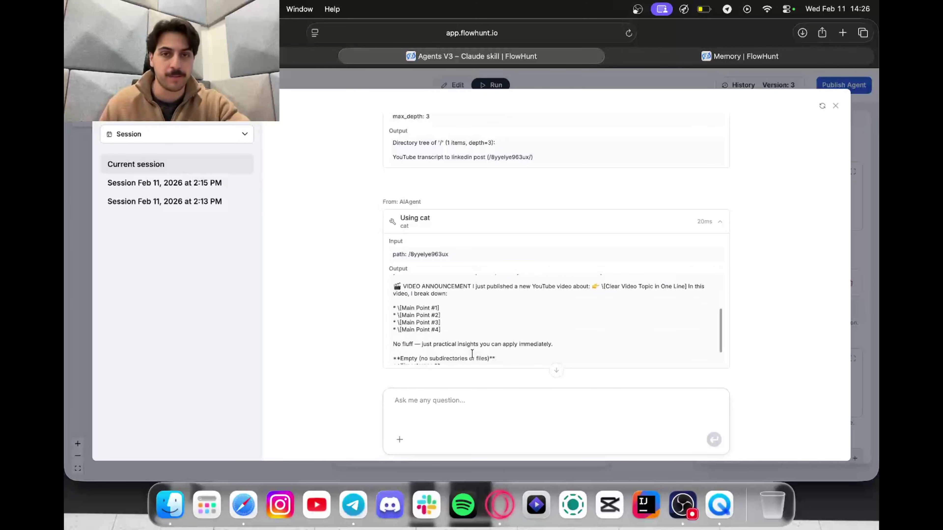
scroll(472, 354, down, 1)
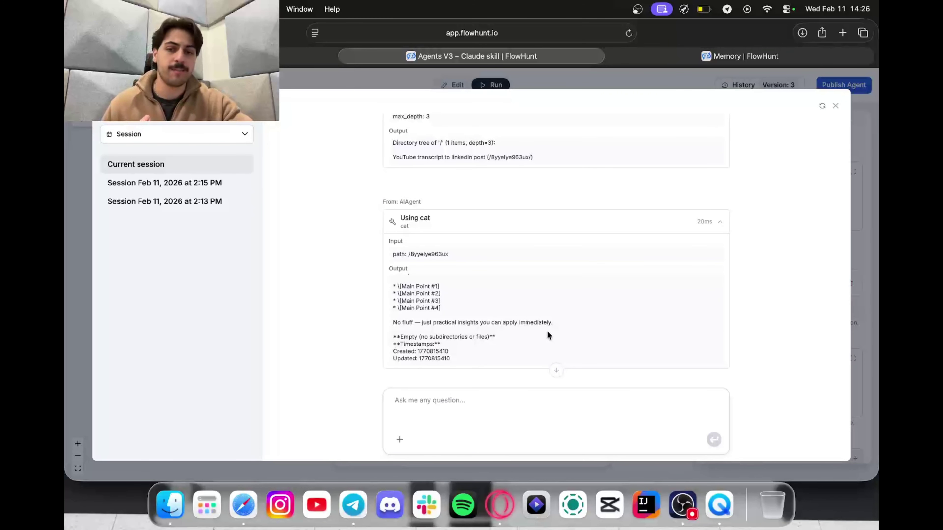
scroll(546, 330, up, 4)
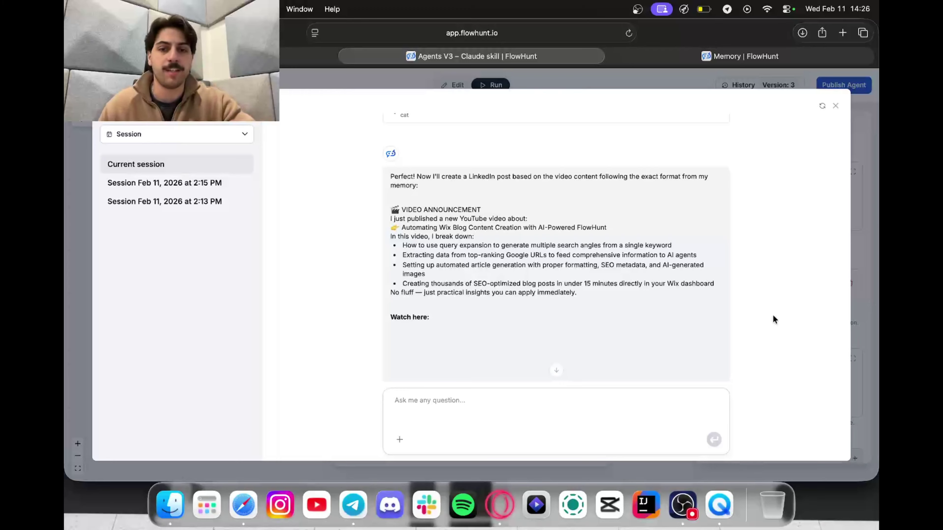
Review the LinkedIn post the agent generated about Wix blog automation, and leave the chat run for the flow editor.
scroll(772, 313, down, 1)
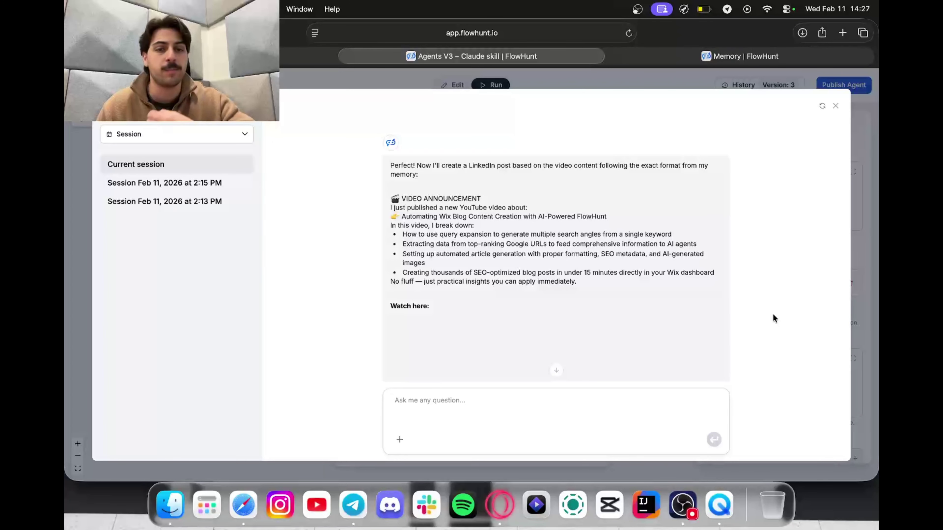
scroll(773, 314, down, 2)
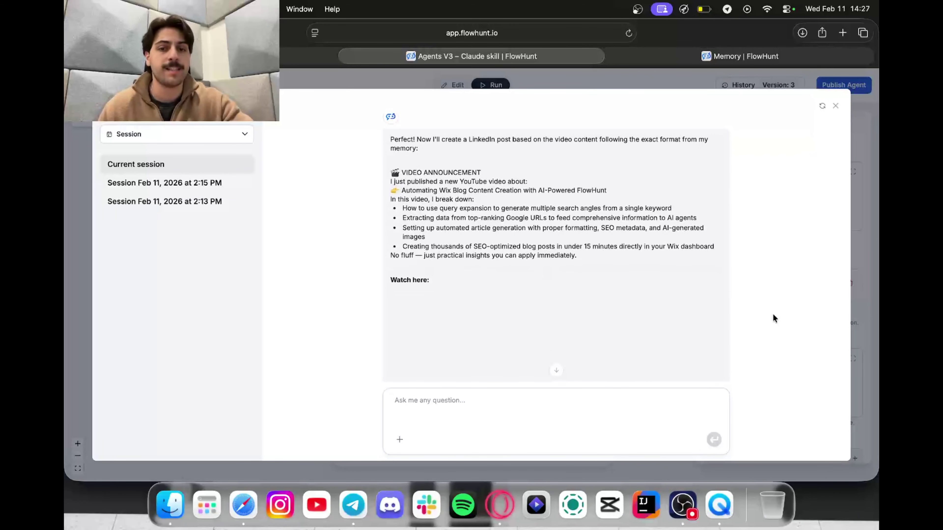
scroll(773, 314, down, 1)
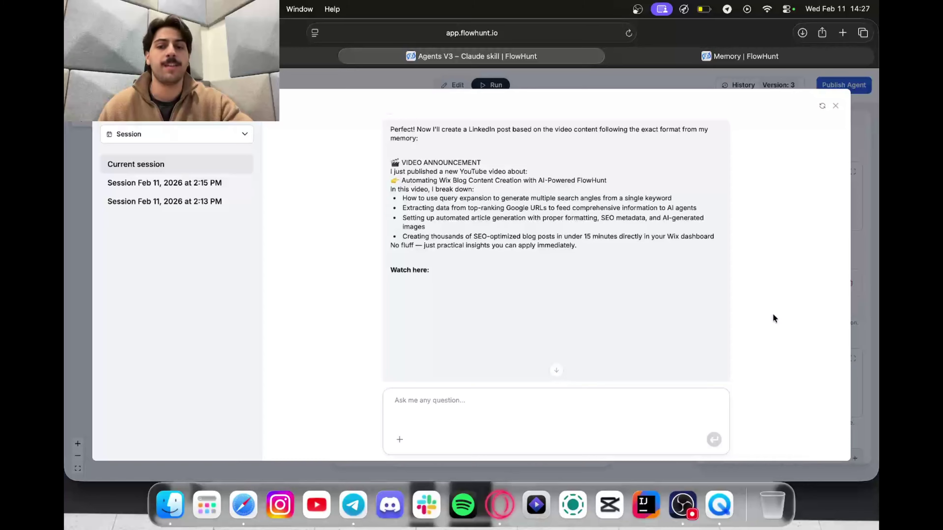
scroll(772, 318, down, 1)
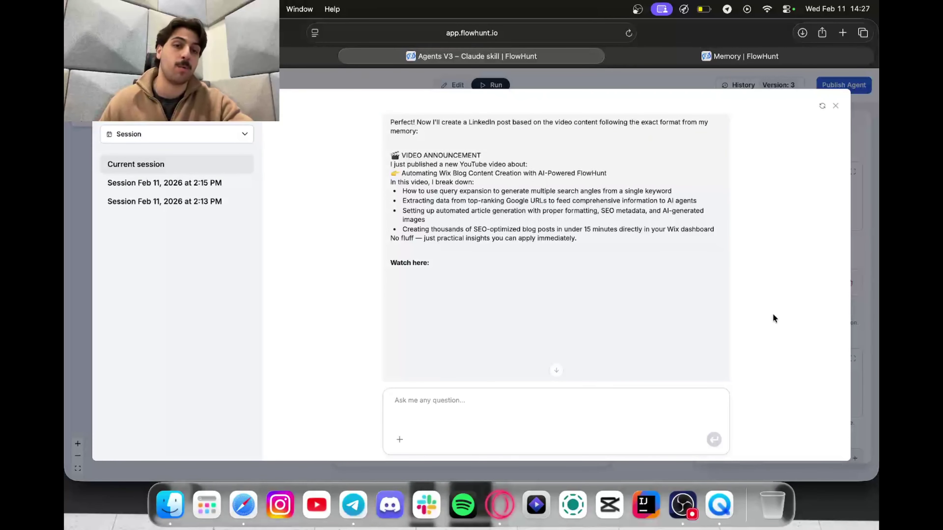
scroll(773, 318, up, 3)
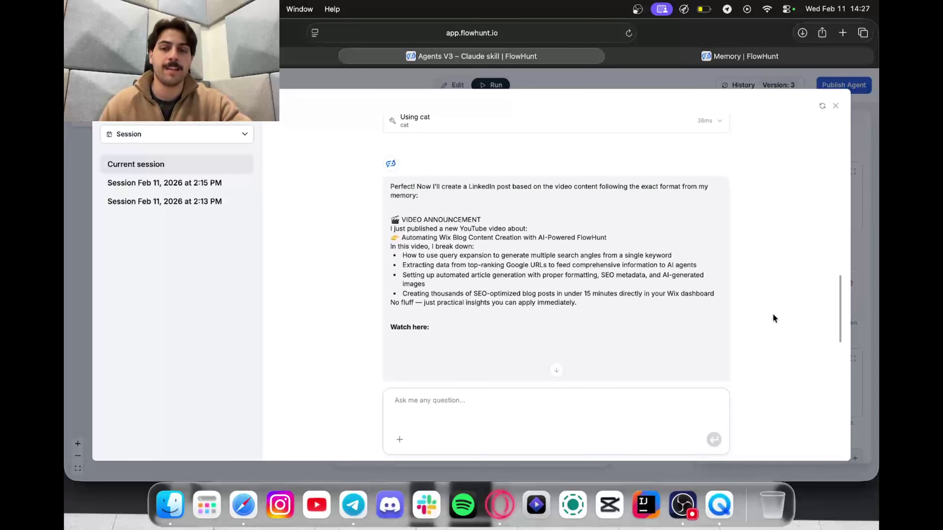
click(835, 106)
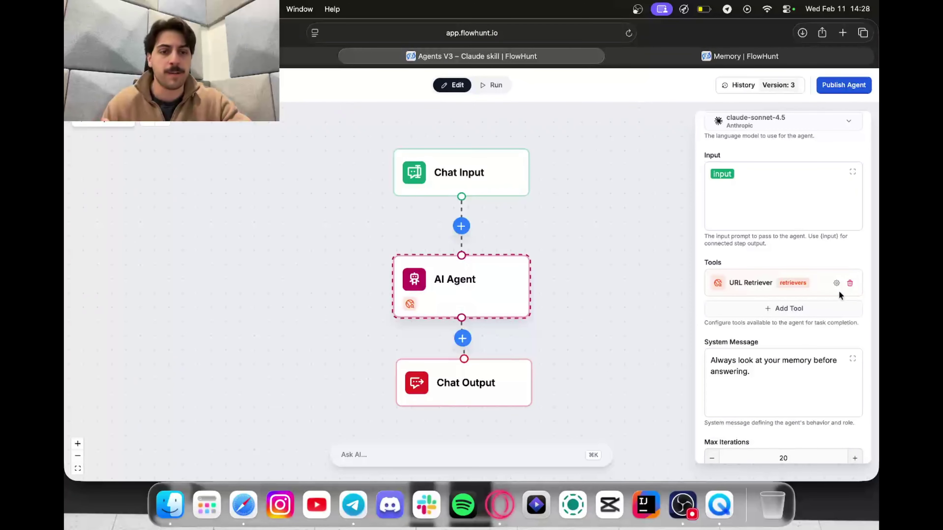
Expand the AI Agent's Agent Memory settings and make sure Enable Memory is switched on.
mouse_move(499, 268)
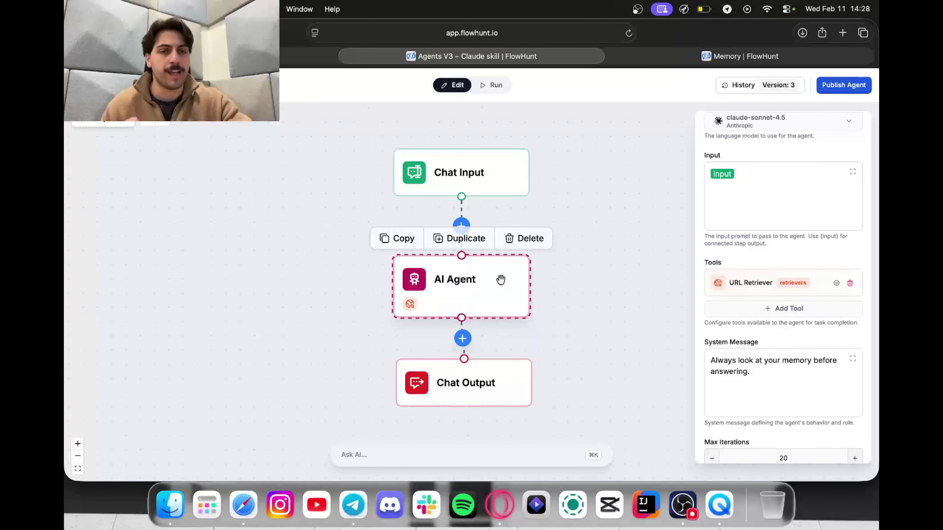
scroll(768, 345, down, 10)
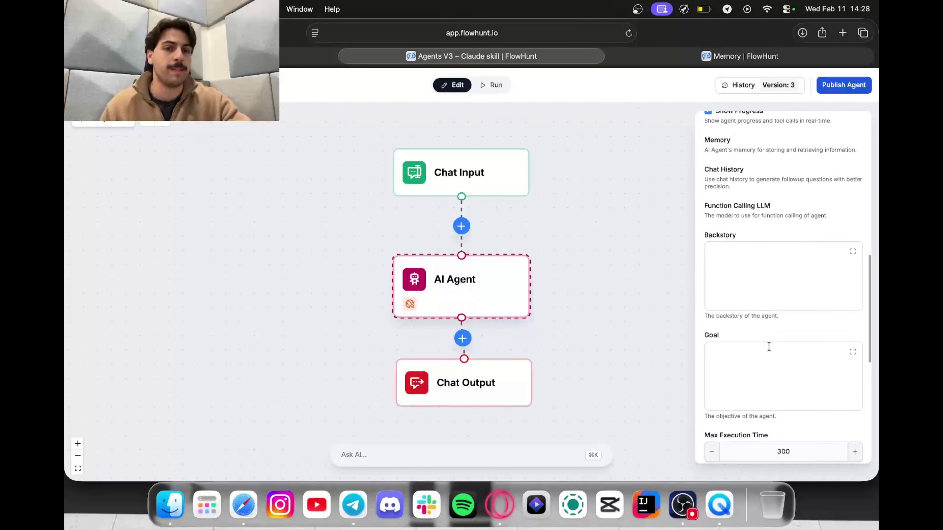
scroll(768, 346, down, 9)
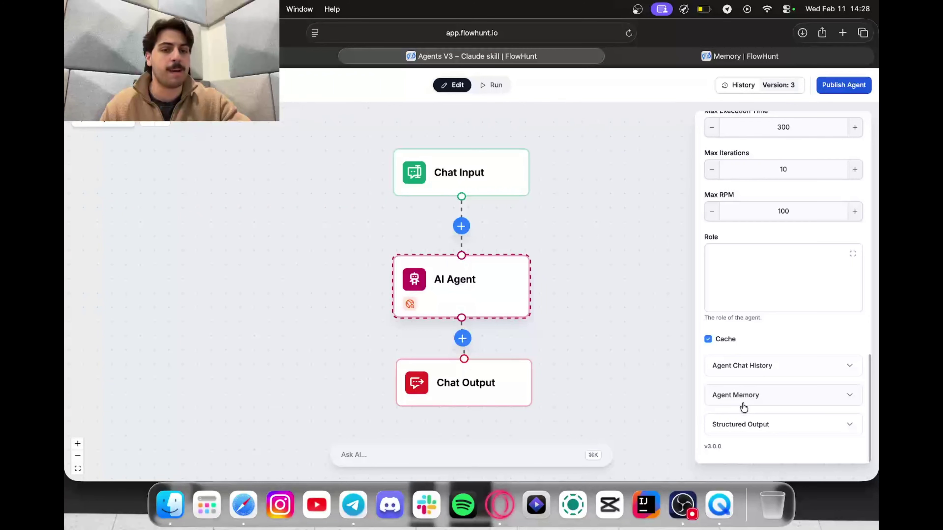
click(774, 405)
scroll(772, 403, down, 3)
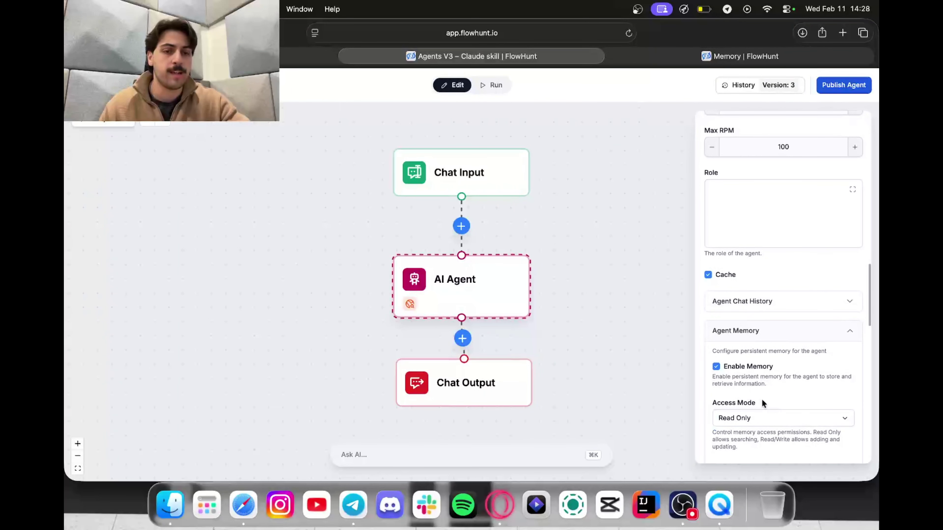
click(716, 366)
click(718, 367)
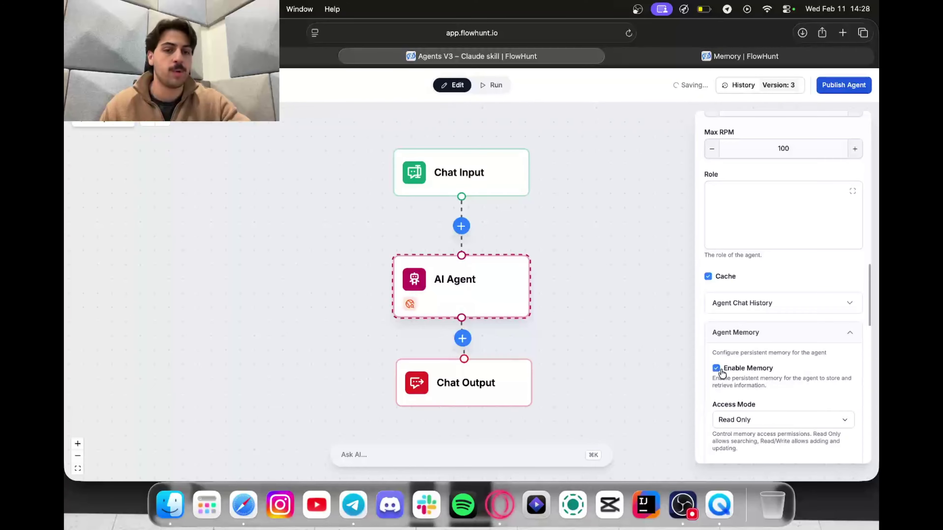
Examine the Access Mode options for the agent's memory and close the list with Read Only selected.
scroll(739, 405, down, 3)
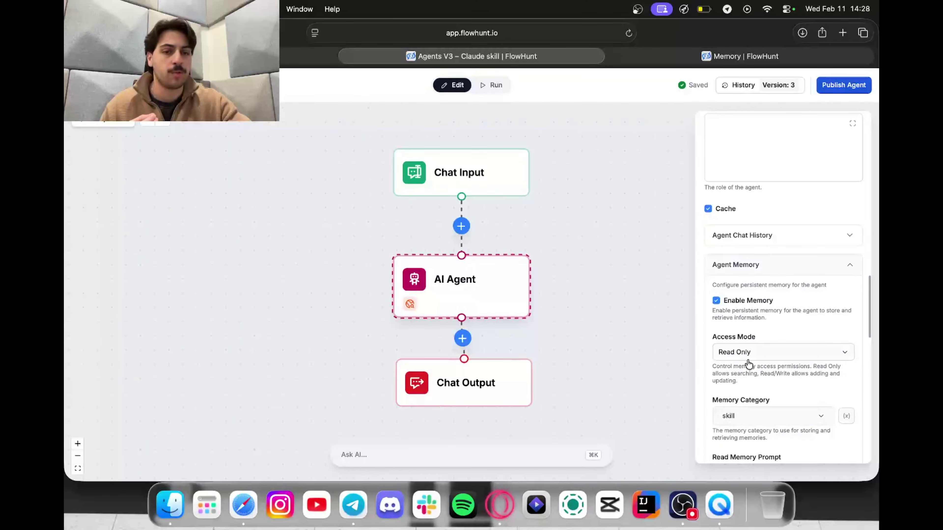
click(747, 359)
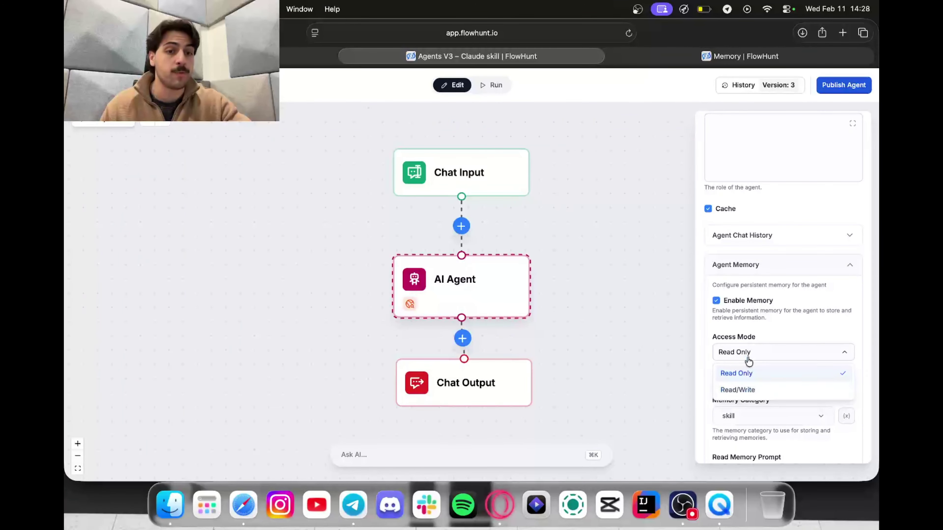
click(748, 359)
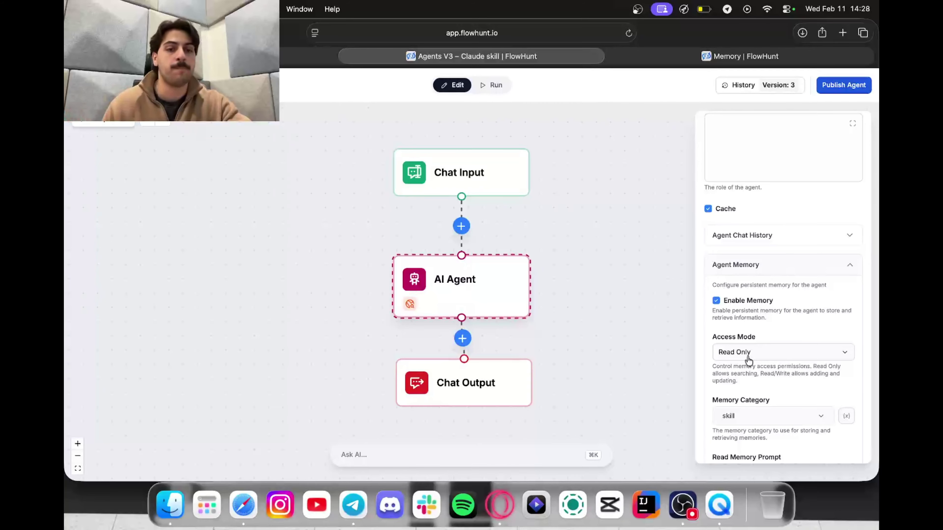
Examine the categories offered for the agent's memory and close the list with skill selected.
scroll(748, 360, down, 1)
scroll(749, 361, down, 1)
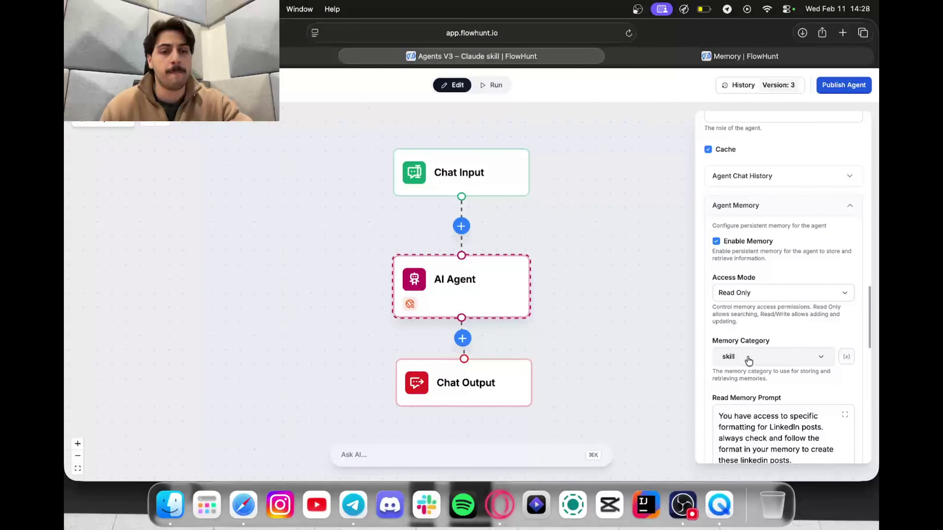
click(776, 357)
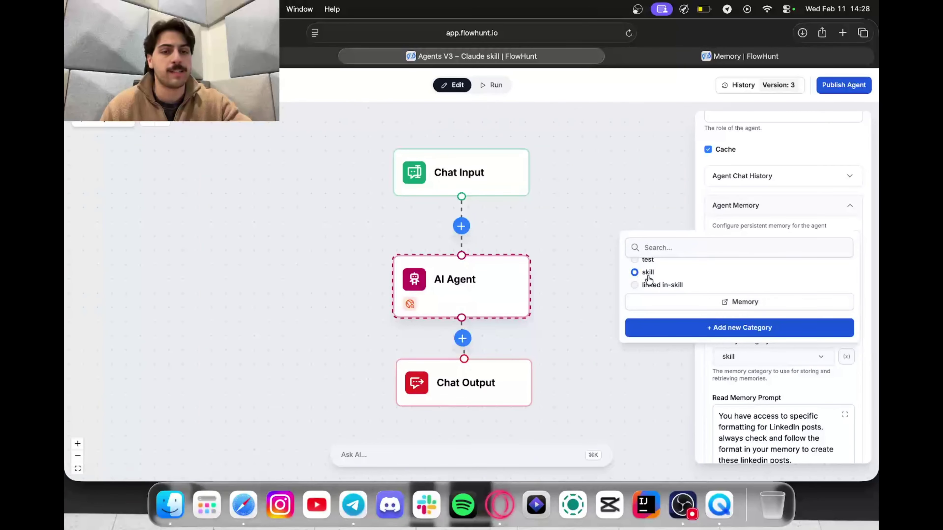
click(661, 286)
click(654, 274)
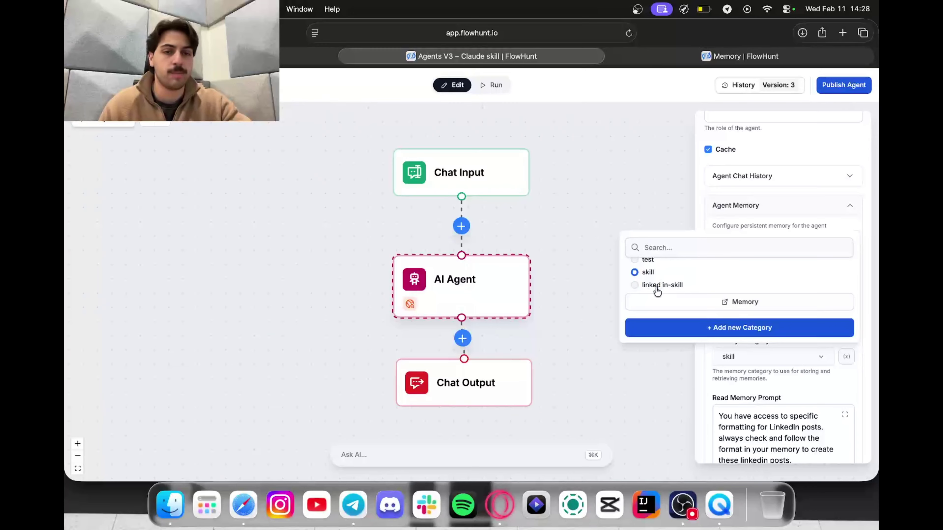
click(655, 286)
click(651, 274)
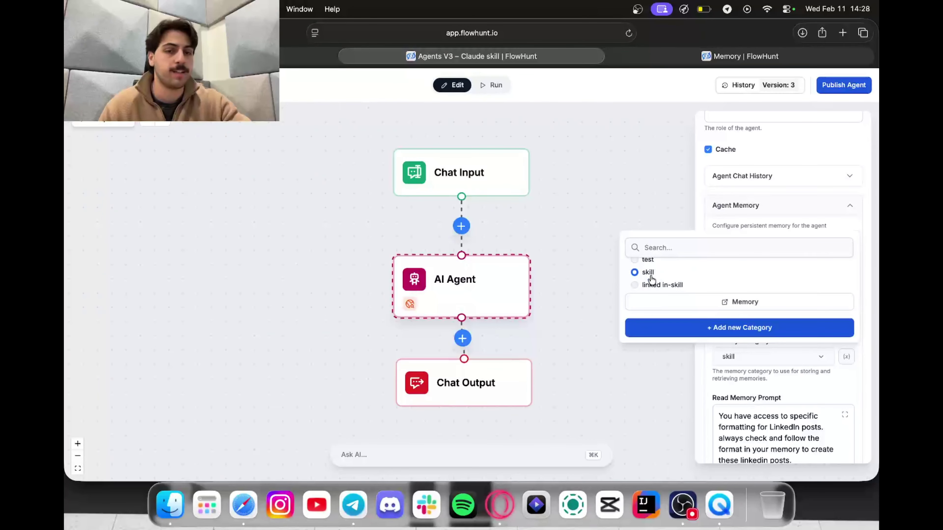
click(828, 394)
Examine the read and write memory prompts, and return to the AI Agent's model, tools and system message.
scroll(829, 395, down, 3)
scroll(829, 394, down, 6)
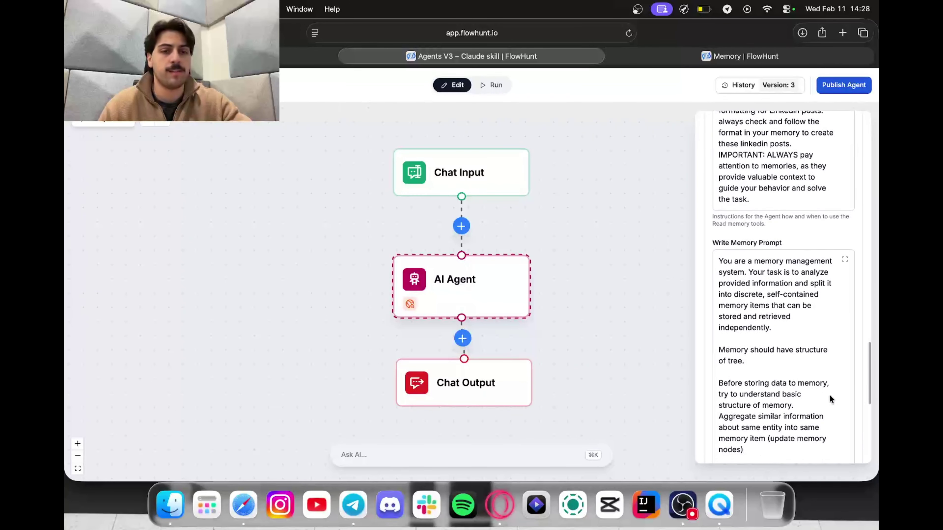
scroll(780, 203, down, 2)
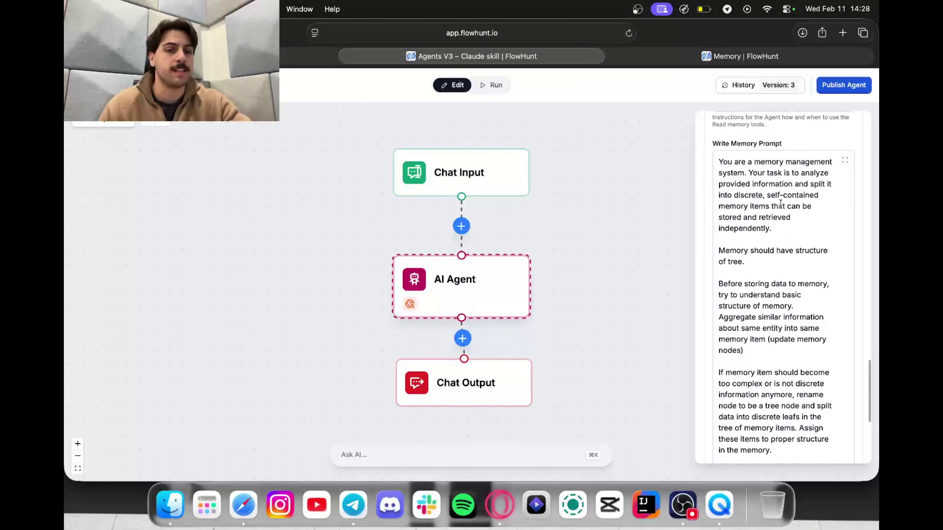
scroll(780, 204, up, 6)
scroll(780, 204, up, 8)
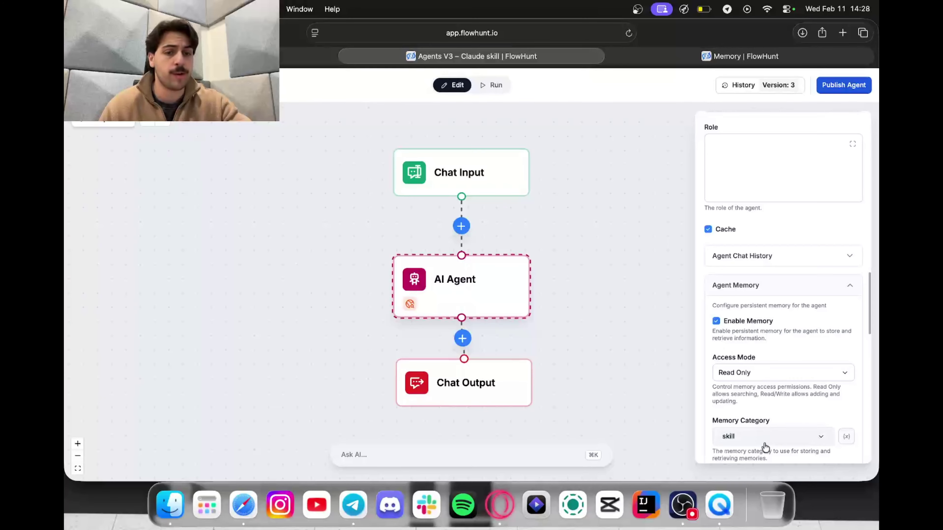
scroll(764, 446, up, 5)
scroll(764, 446, down, 3)
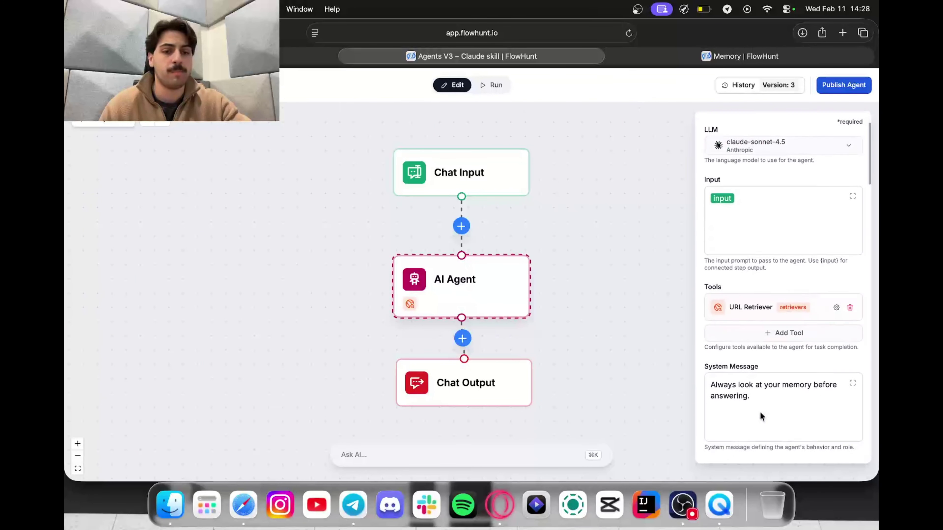